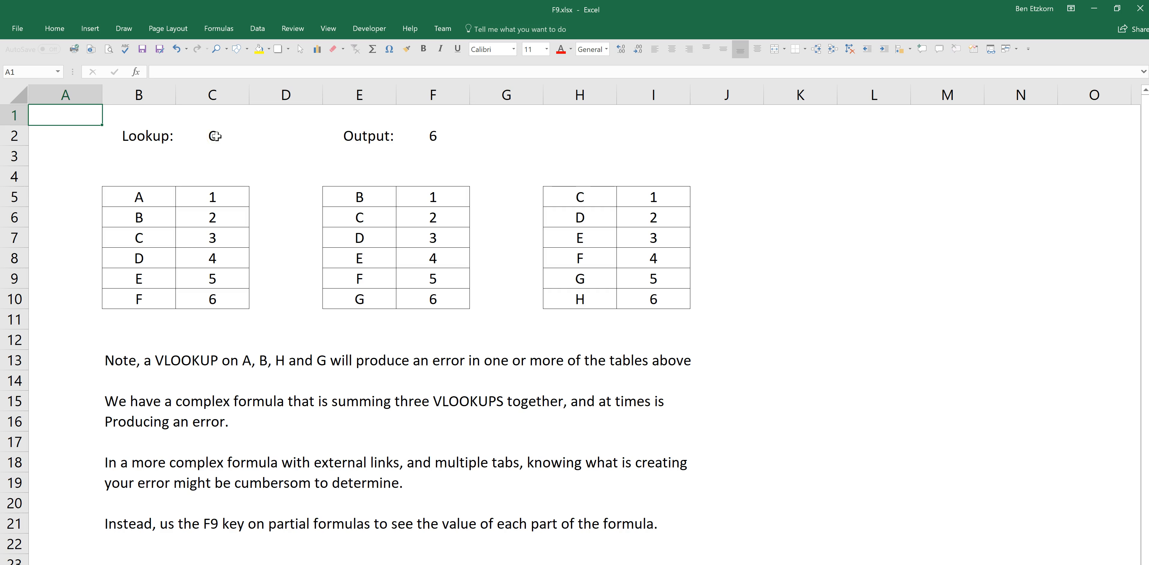
Step: Check the lookup value in C2 and the output formula in F2, and set the lookup value to A
{"action": "left_click", "coordinate": [215, 136]}
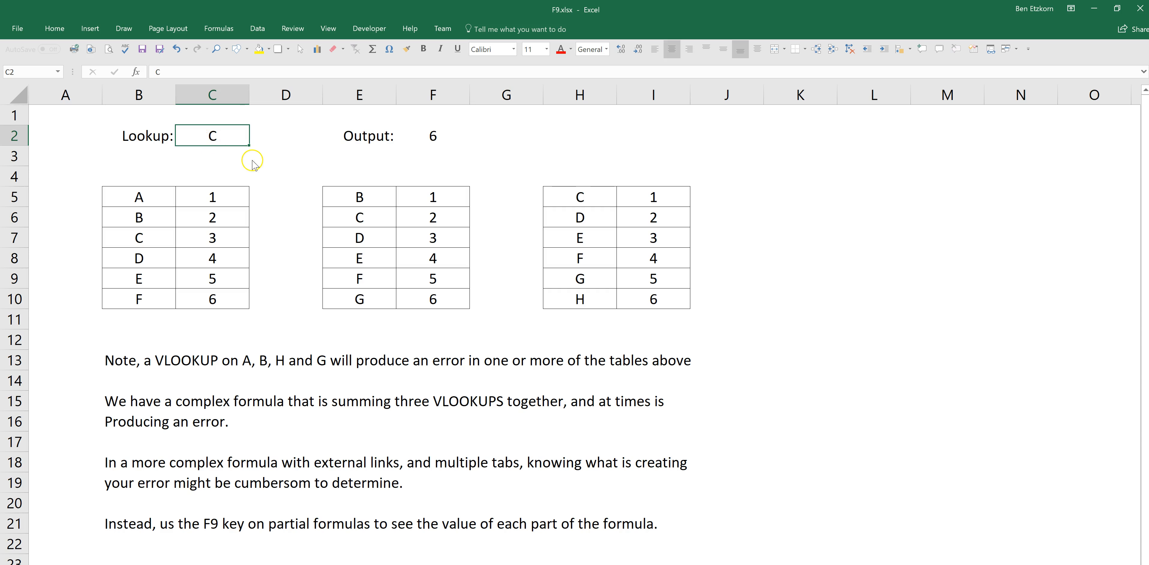
{"action": "left_click", "coordinate": [435, 135]}
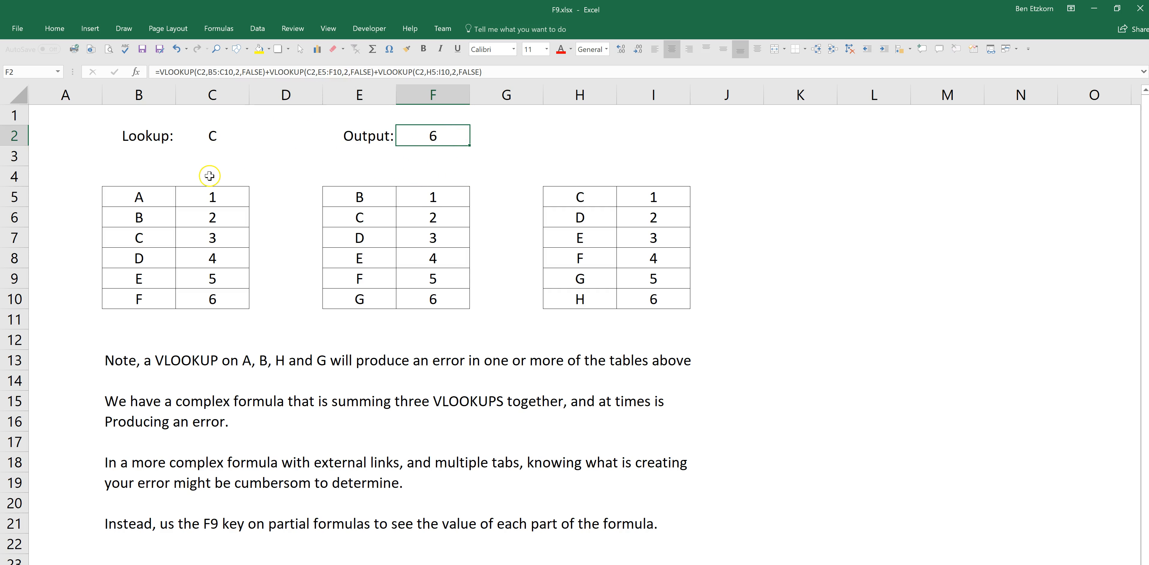
{"action": "left_click", "coordinate": [204, 137]}
{"action": "type", "text": "A"}
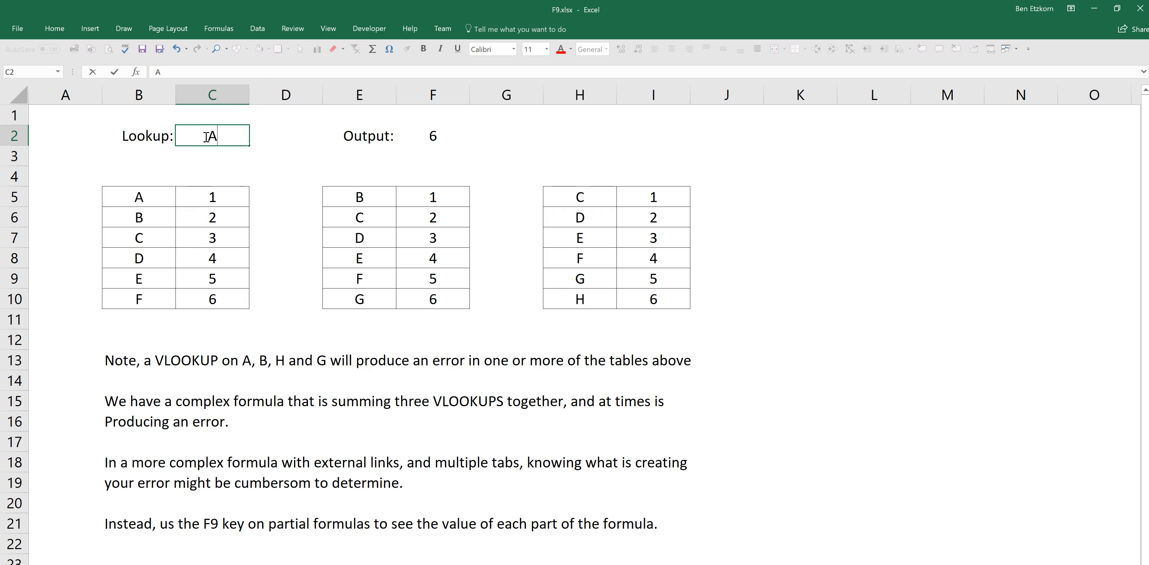
{"action": "key", "text": "Return"}
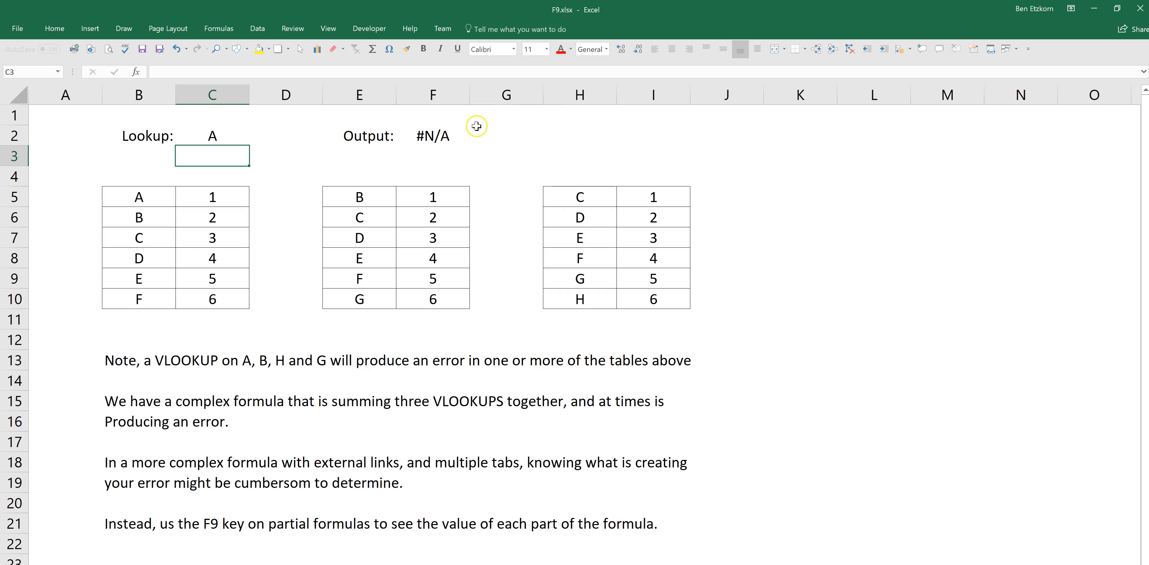
Step: Copy the first VLOOKUP term from the output formula in F2, leaving the formula itself unedited
{"action": "left_click", "coordinate": [438, 136]}
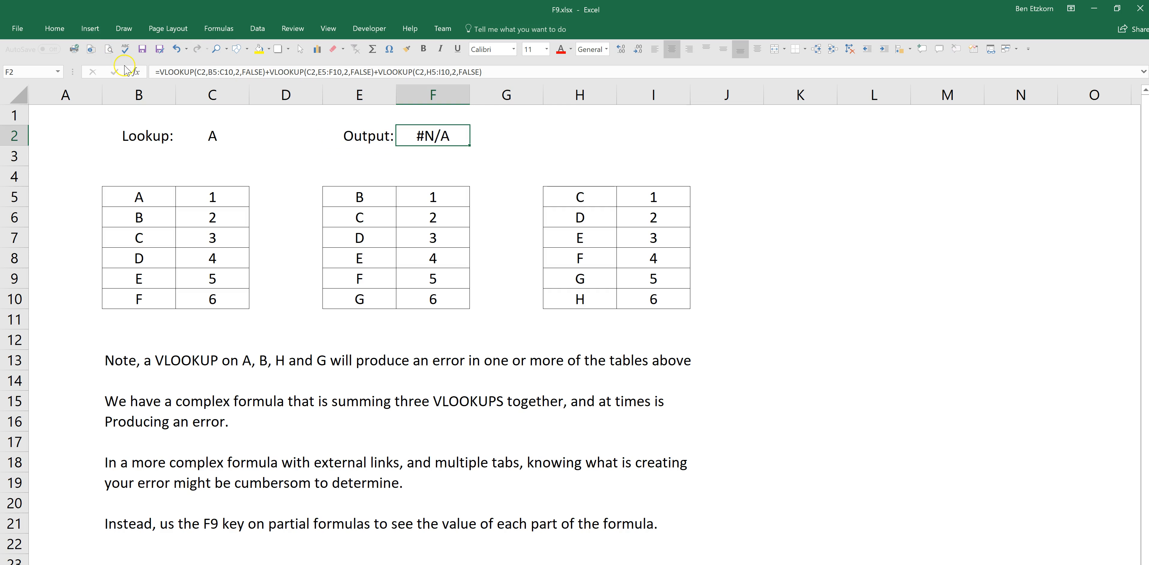
{"action": "triple_click", "coordinate": [200, 74]}
{"action": "left_click_drag", "start_coordinate": [156, 72], "coordinate": [210, 72]}
{"action": "left_click", "coordinate": [184, 71]}
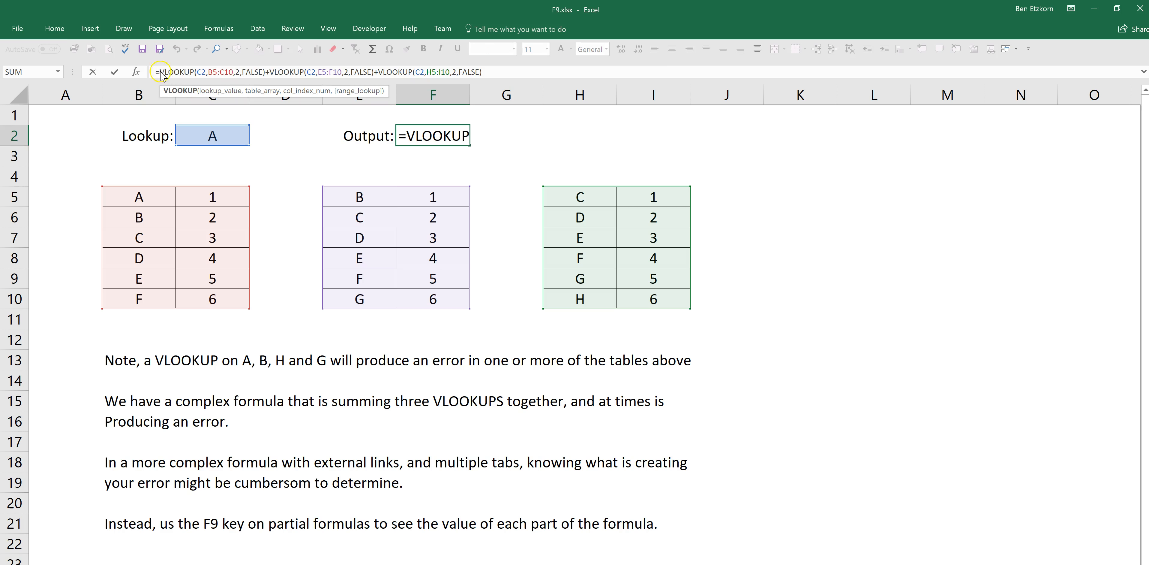
{"action": "left_click_drag", "start_coordinate": [159, 72], "coordinate": [265, 77]}
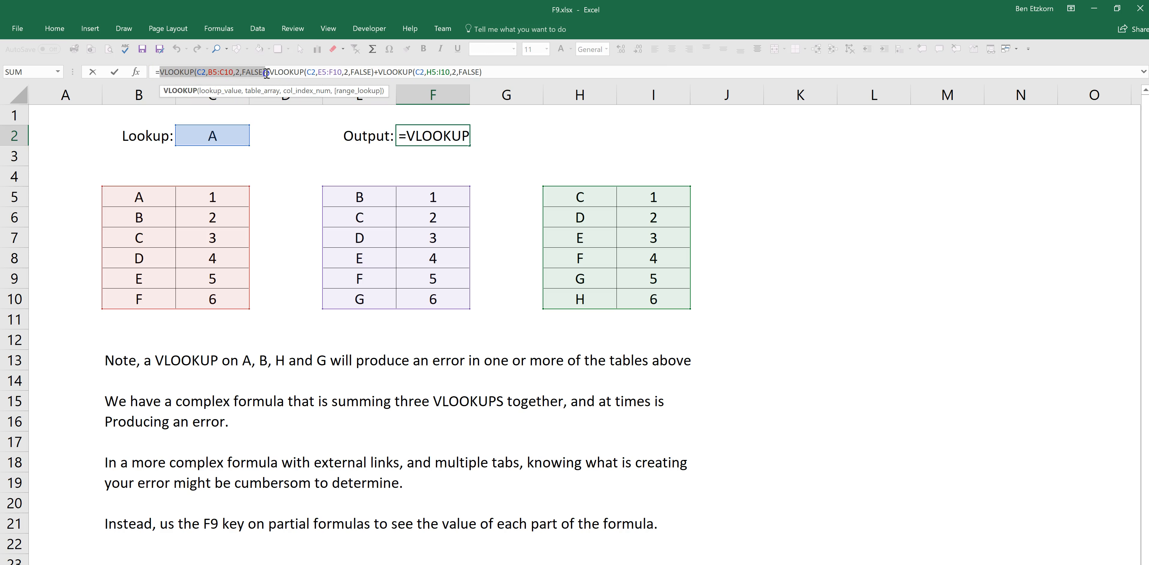
{"action": "right_click", "coordinate": [252, 76]}
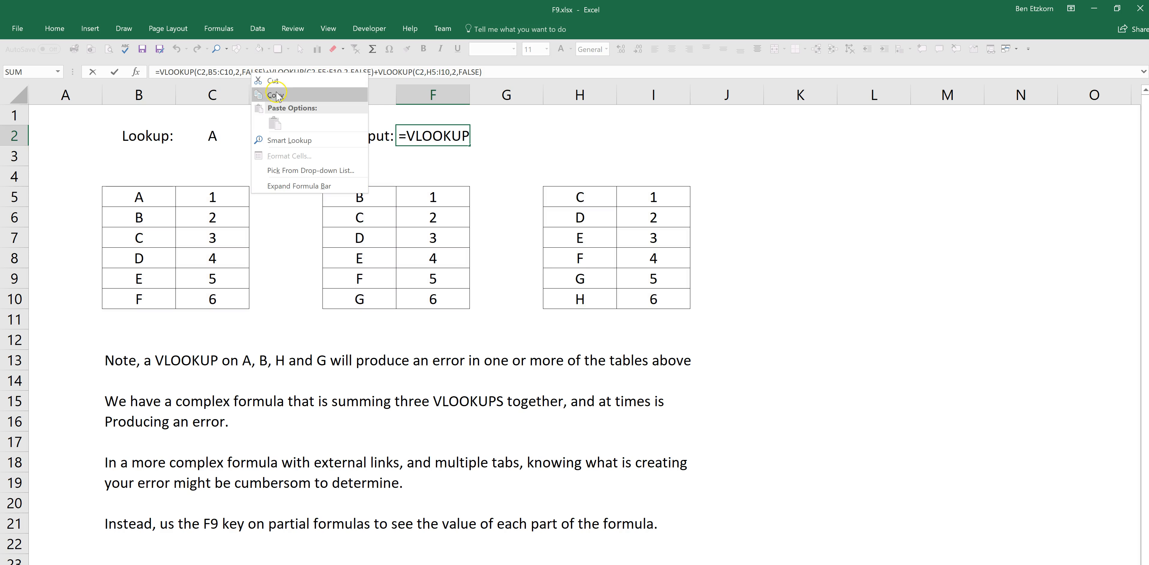
{"action": "key", "text": "Escape"}
{"action": "key", "text": "Escape"}
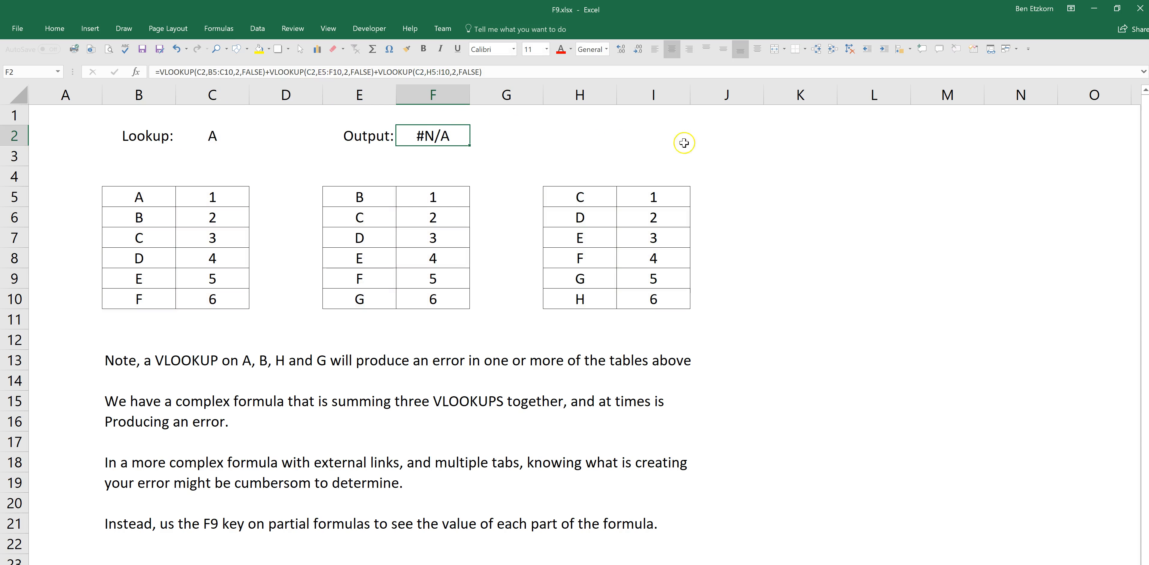
Step: Enter the copied term as =VLOOKUP(C2,B5:C10,2,FALSE) in cell H2 to test it separately
{"action": "left_click", "coordinate": [577, 136]}
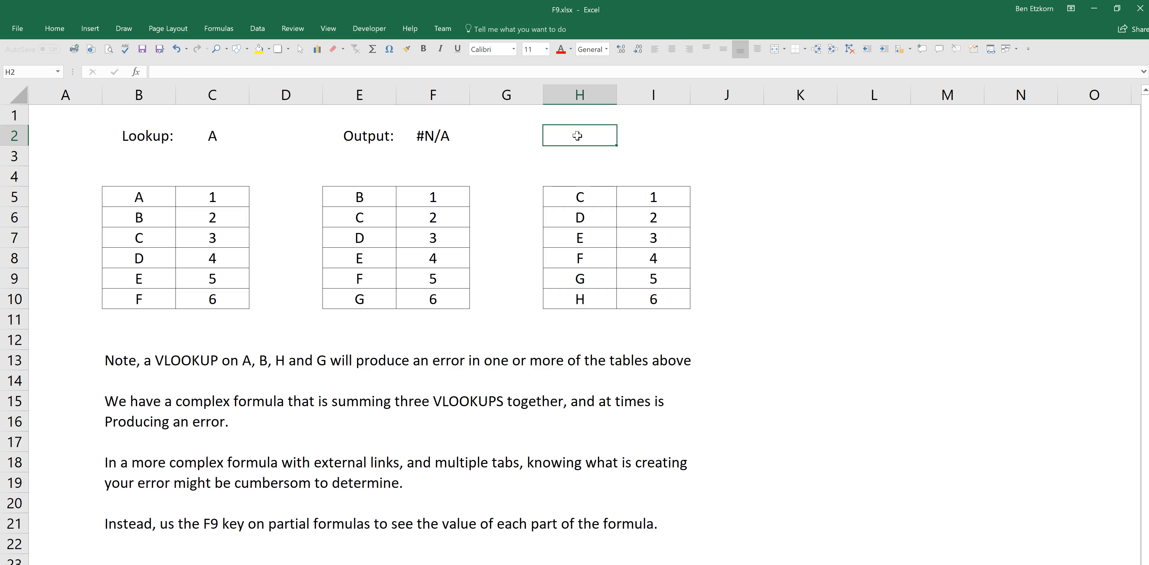
{"action": "type", "text": "="}
{"action": "type", "text": "VLOOKUP(C2,B5:C10,2,FALSE)"}
{"action": "key", "text": "Return"}
{"action": "left_click", "coordinate": [578, 136]}
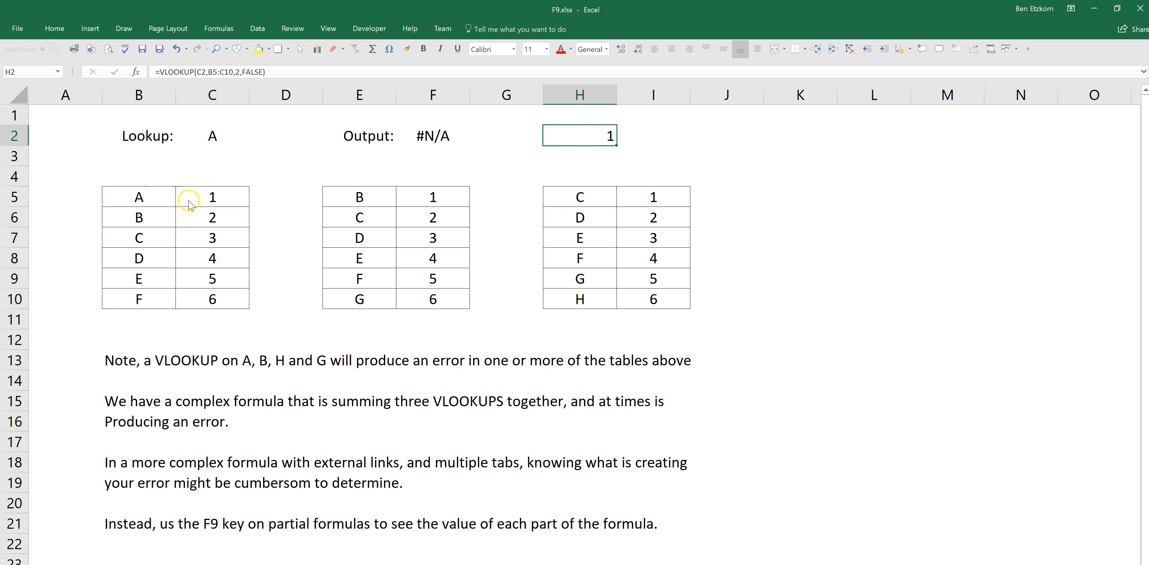
Step: Clear the test VLOOKUP formula from cell H2
{"action": "left_click", "coordinate": [627, 151]}
{"action": "left_click", "coordinate": [607, 136]}
{"action": "key", "text": "Delete"}
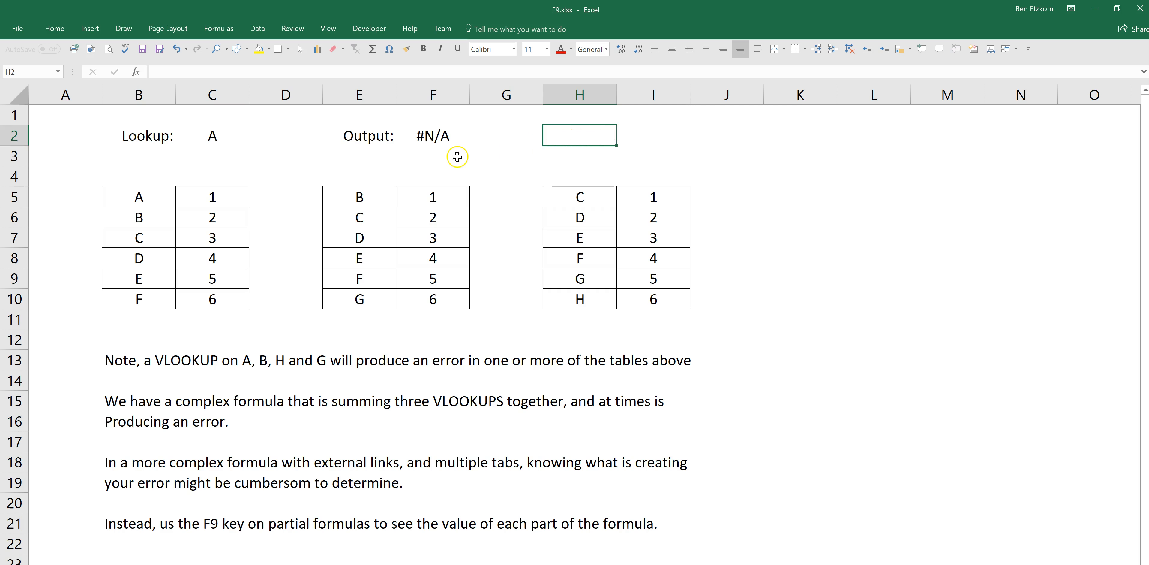
Step: Evaluate only the first VLOOKUP term (B5:C10) inside F2's formula, and cancel the edit to keep the formula
{"action": "left_click", "coordinate": [435, 133]}
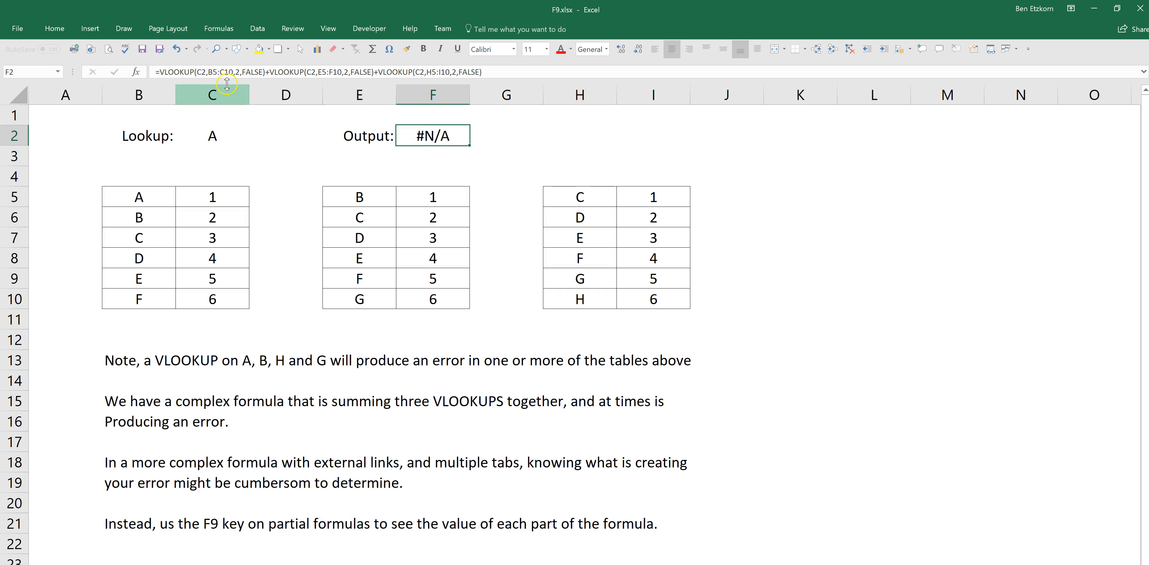
{"action": "left_click_drag", "start_coordinate": [161, 71], "coordinate": [267, 72]}
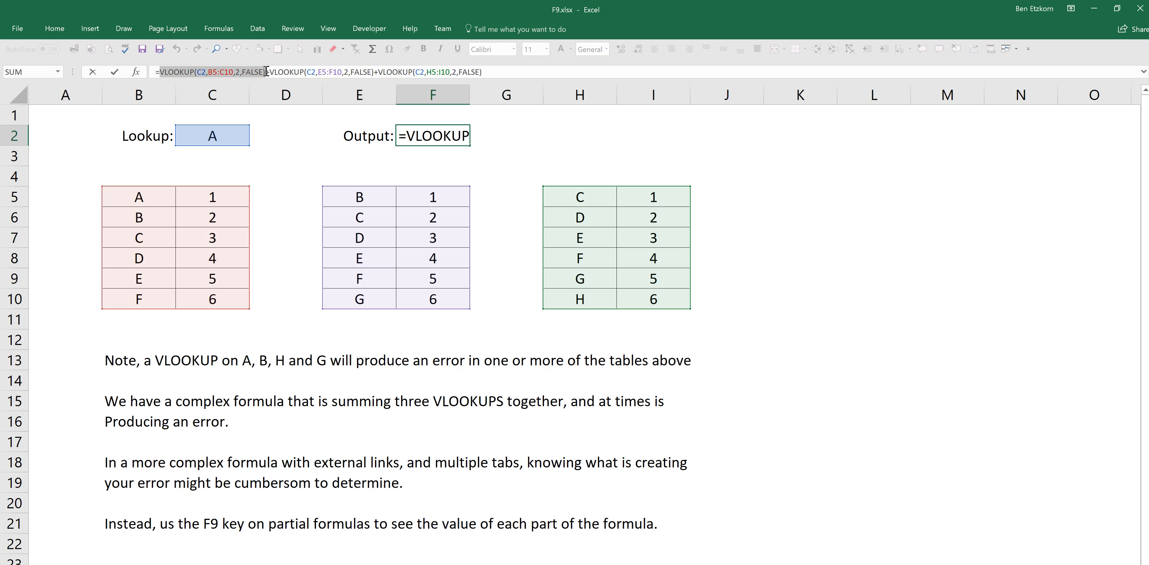
{"action": "key", "text": "F9"}
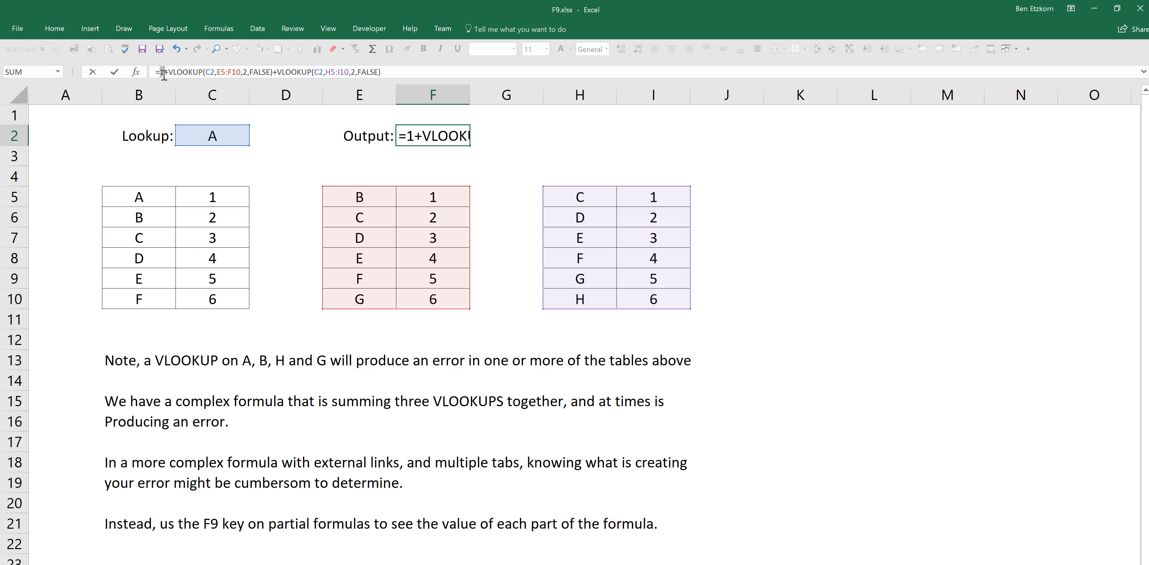
{"action": "key", "text": "Escape"}
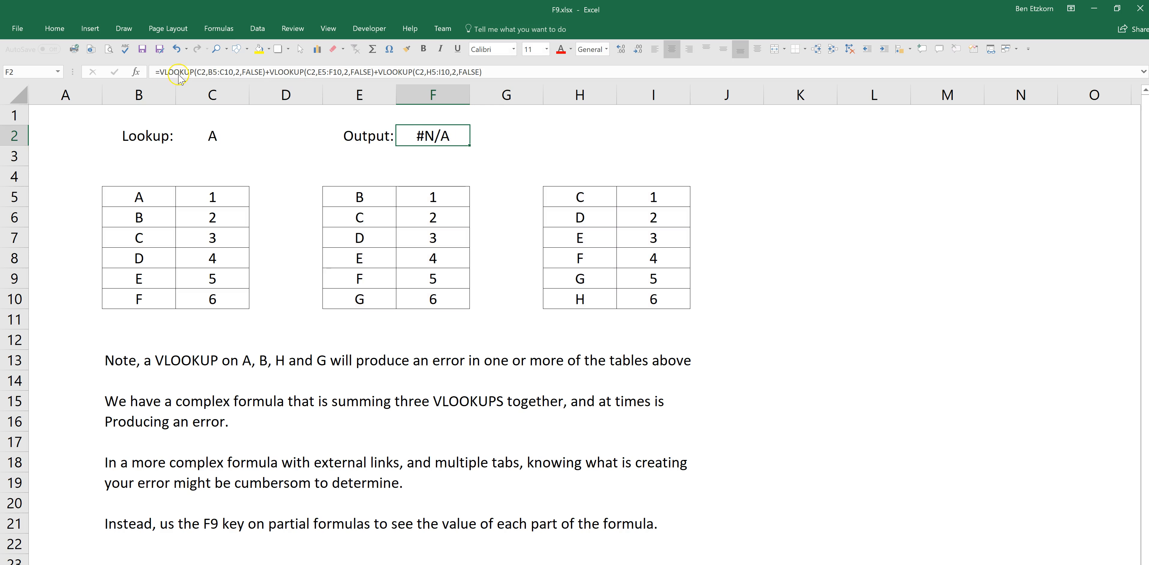
Step: Evaluate only the second VLOOKUP term (E5:F10) inside F2's formula, and discard the substituted value
{"action": "left_click", "coordinate": [270, 71]}
{"action": "left_click_drag", "start_coordinate": [279, 68], "coordinate": [373, 74]}
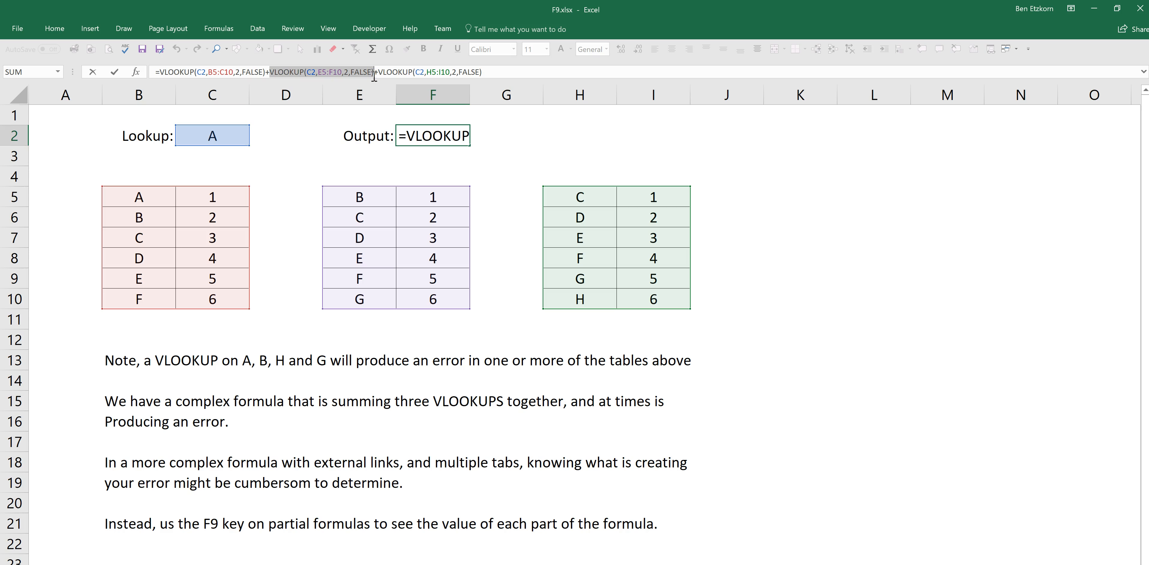
{"action": "key", "text": "F9"}
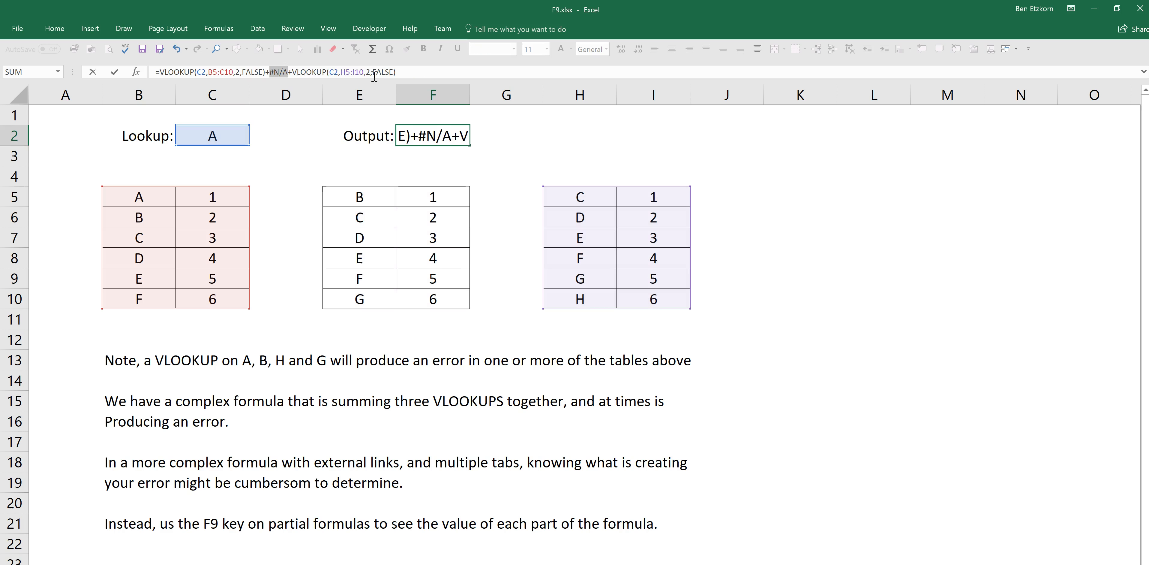
{"action": "left_click", "coordinate": [290, 72]}
{"action": "key", "text": "Escape"}
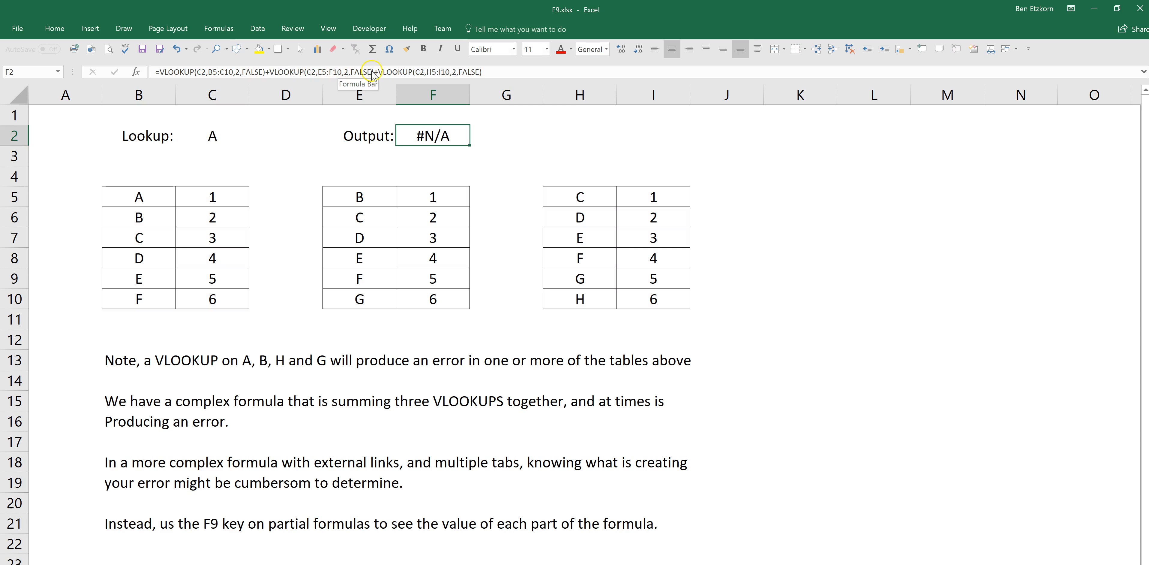
Step: Evaluate only the third VLOOKUP term (H5:I10) inside F2's formula, and discard the substituted value
{"action": "left_click_drag", "start_coordinate": [380, 73], "coordinate": [489, 72]}
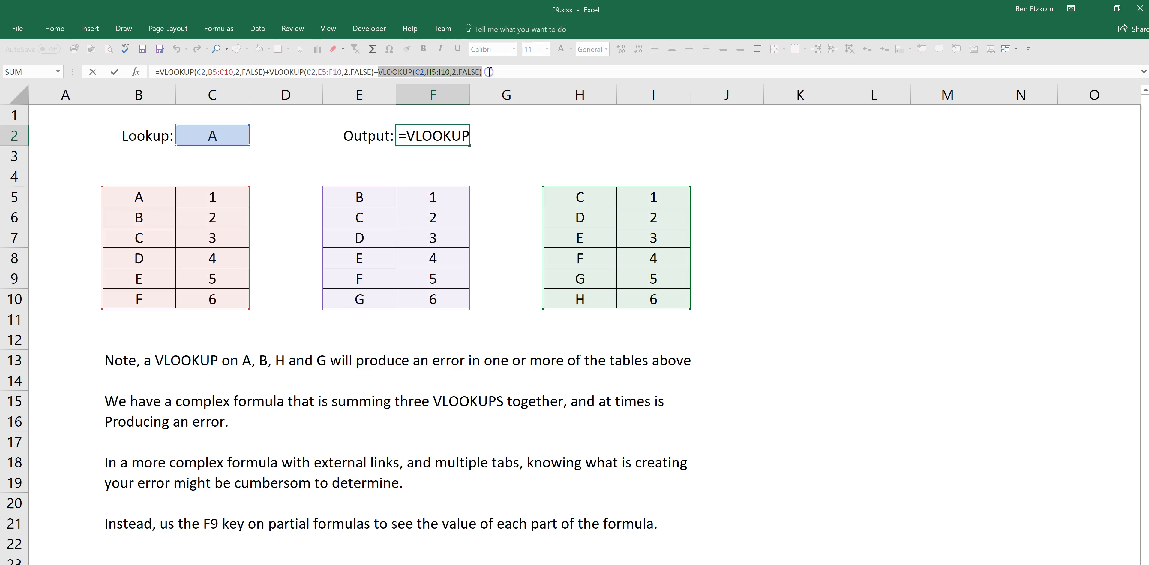
{"action": "key", "text": "F9"}
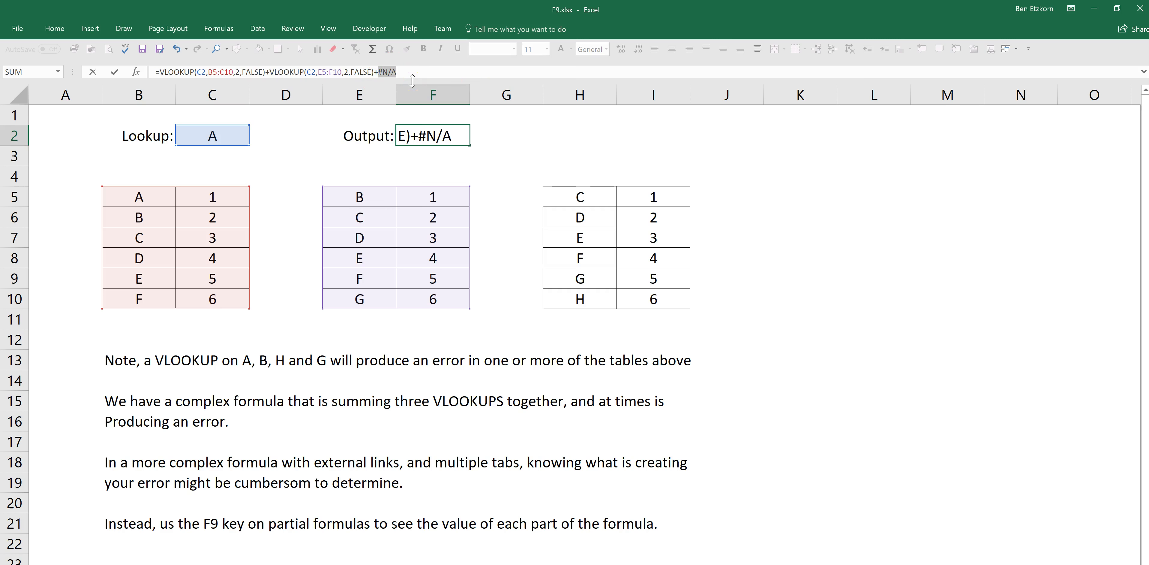
{"action": "key", "text": "Escape"}
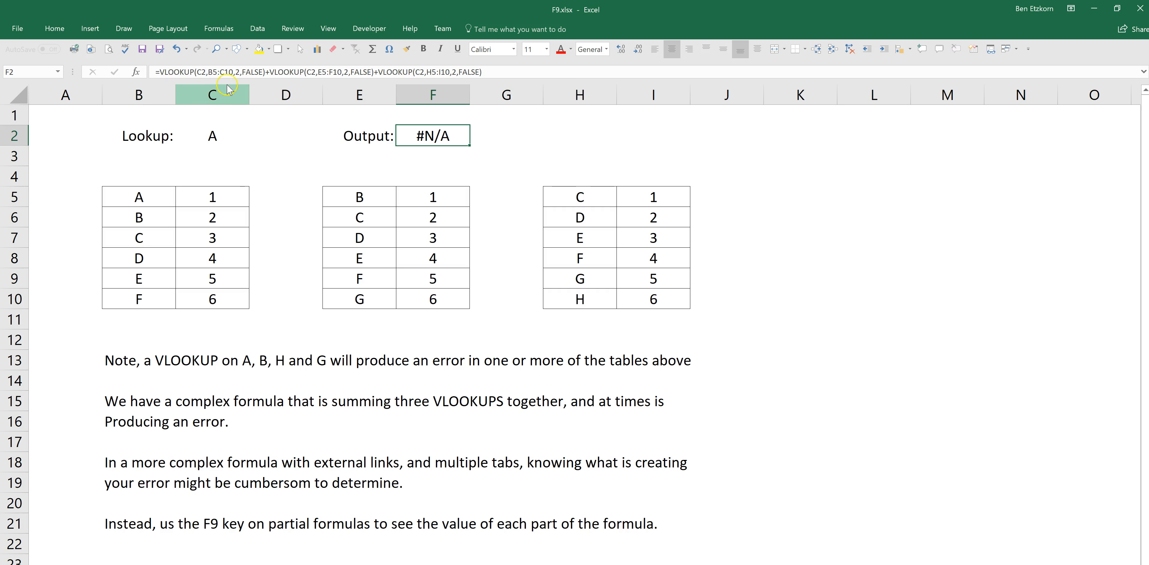
Step: Wrap the first VLOOKUP in F2's formula in an IF that tests for =1, giving 20 if true and 15 if false
{"action": "left_click", "coordinate": [161, 74]}
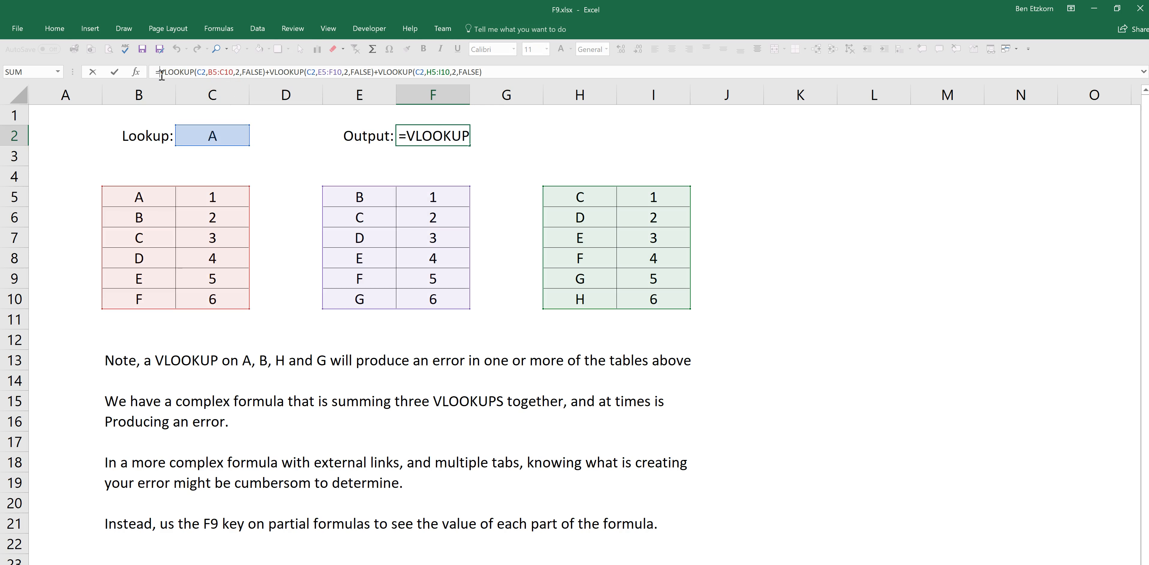
{"action": "type", "text": "if("}
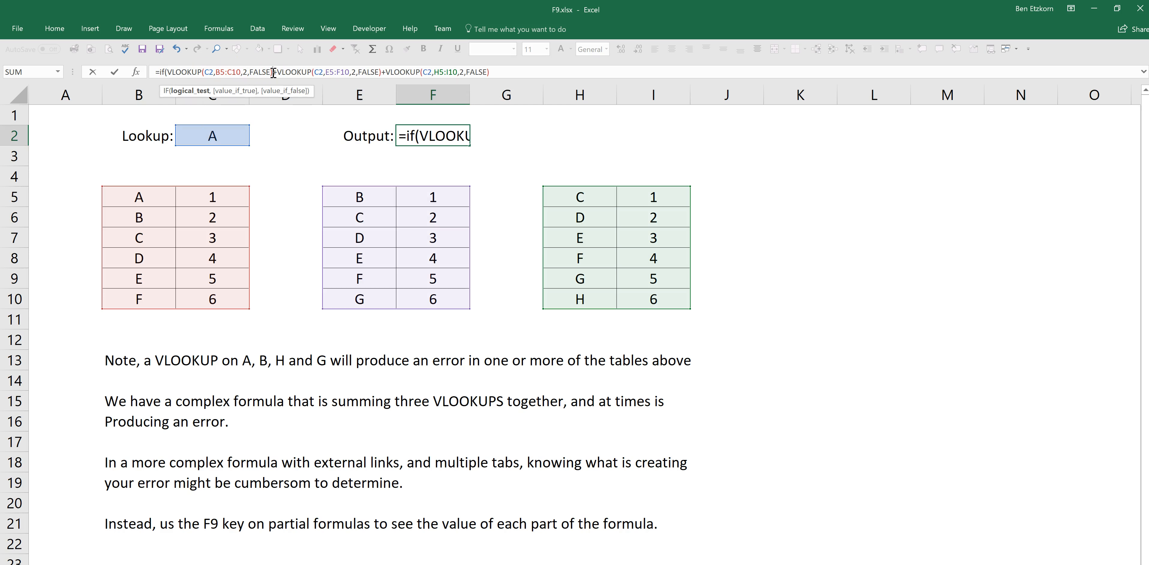
{"action": "type", "text": "=1,20"}
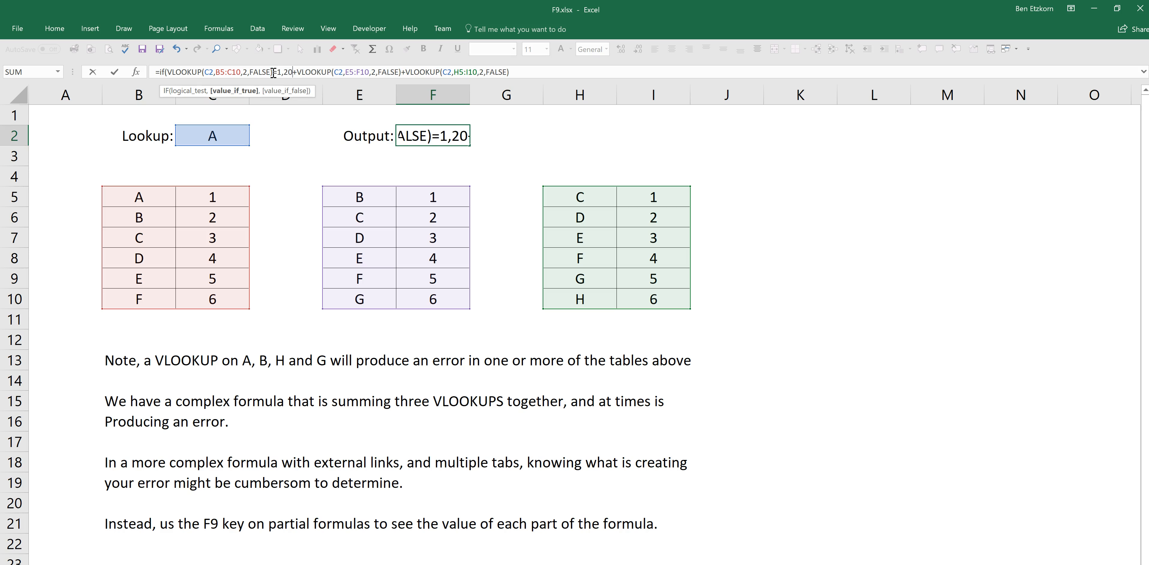
{"action": "type", "text": ","}
{"action": "type", "text": "15"}
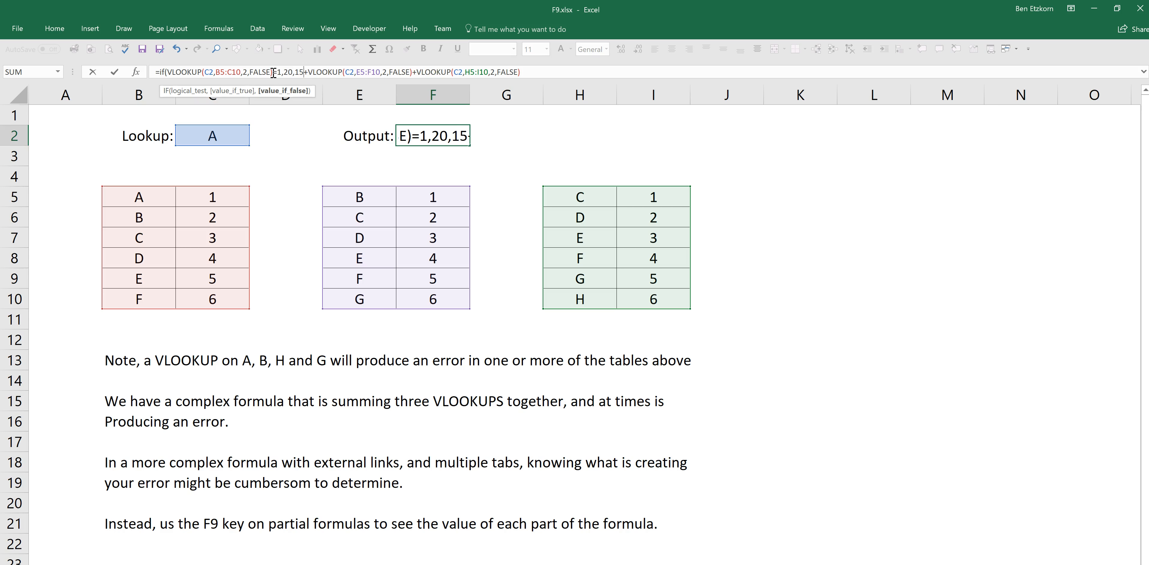
{"action": "type", "text": ")"}
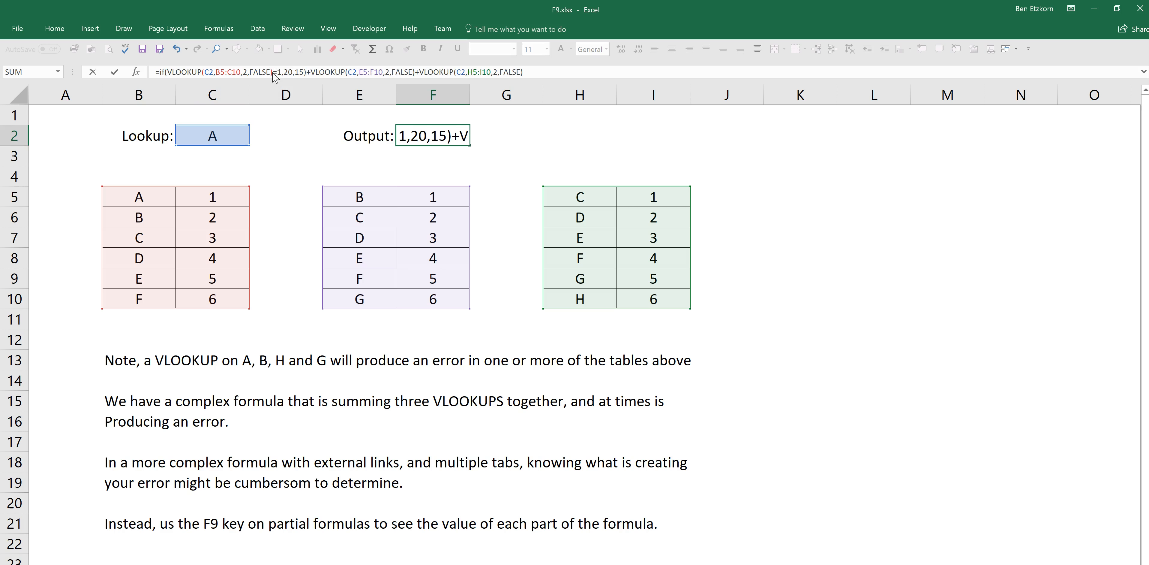
{"action": "key", "text": "Return"}
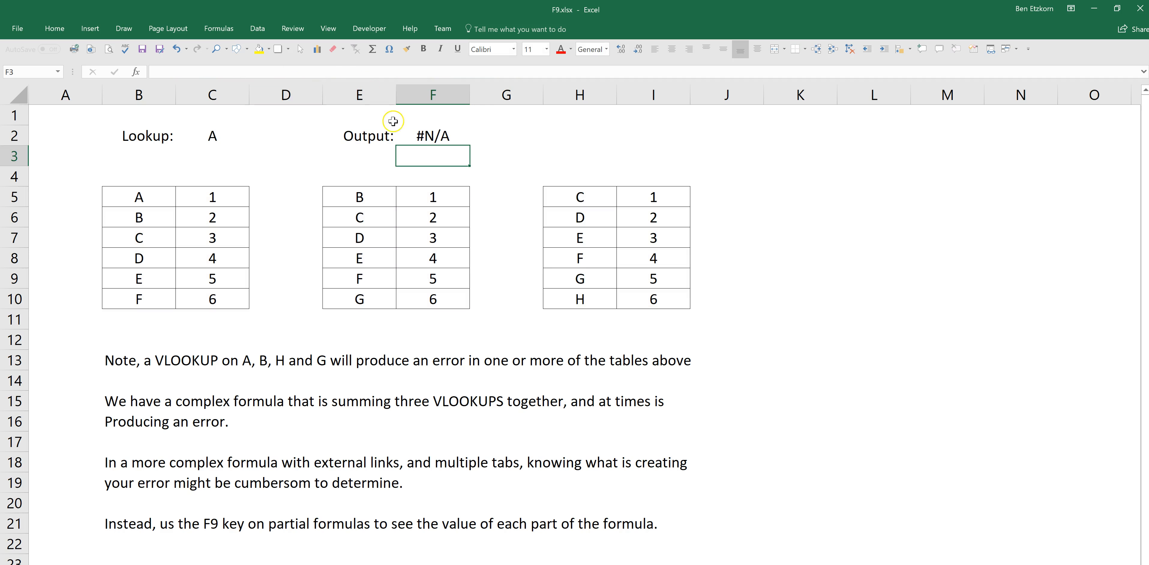
Step: Set the lookup value in C2 to C
{"action": "left_click", "coordinate": [214, 136]}
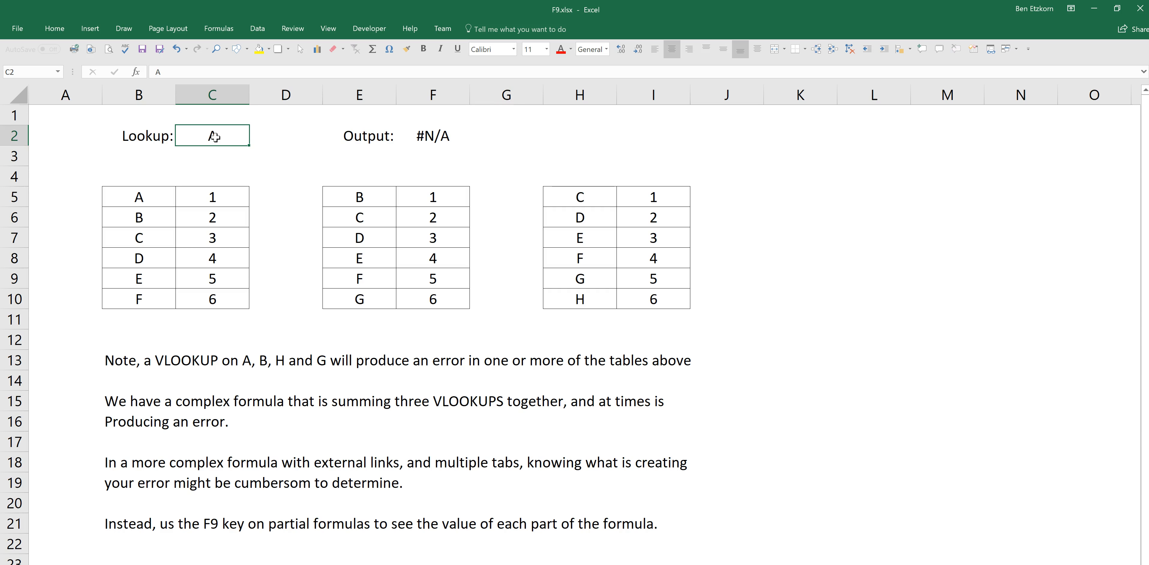
{"action": "type", "text": "C"}
{"action": "key", "text": "Return"}
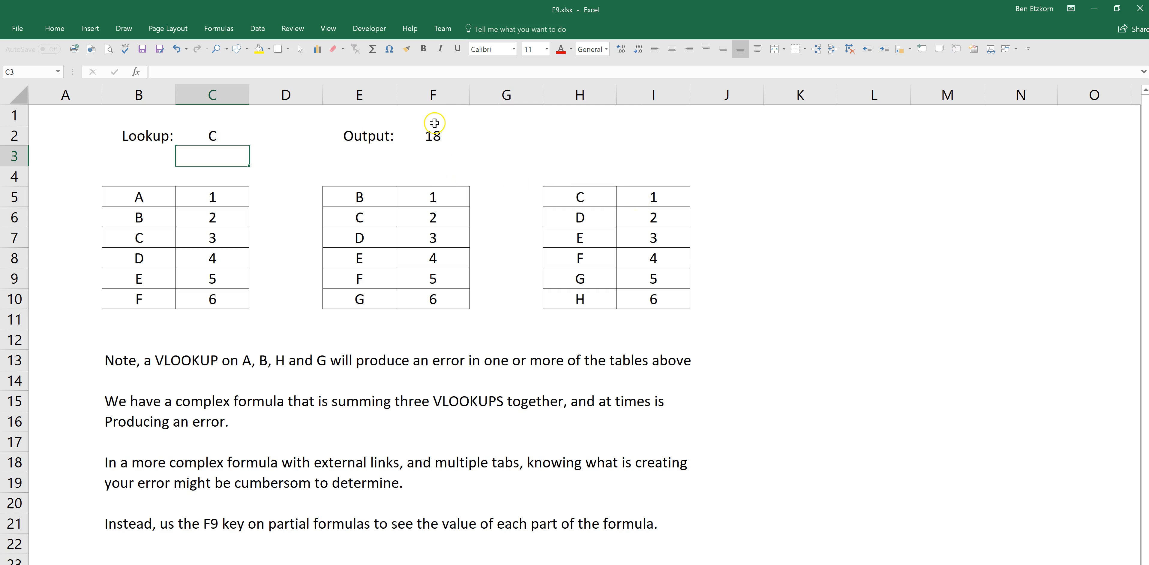
Step: Evaluate the VLOOKUP inside F2's IF and the whole logical test in place, and cancel the edit to keep the formula
{"action": "left_click", "coordinate": [436, 134]}
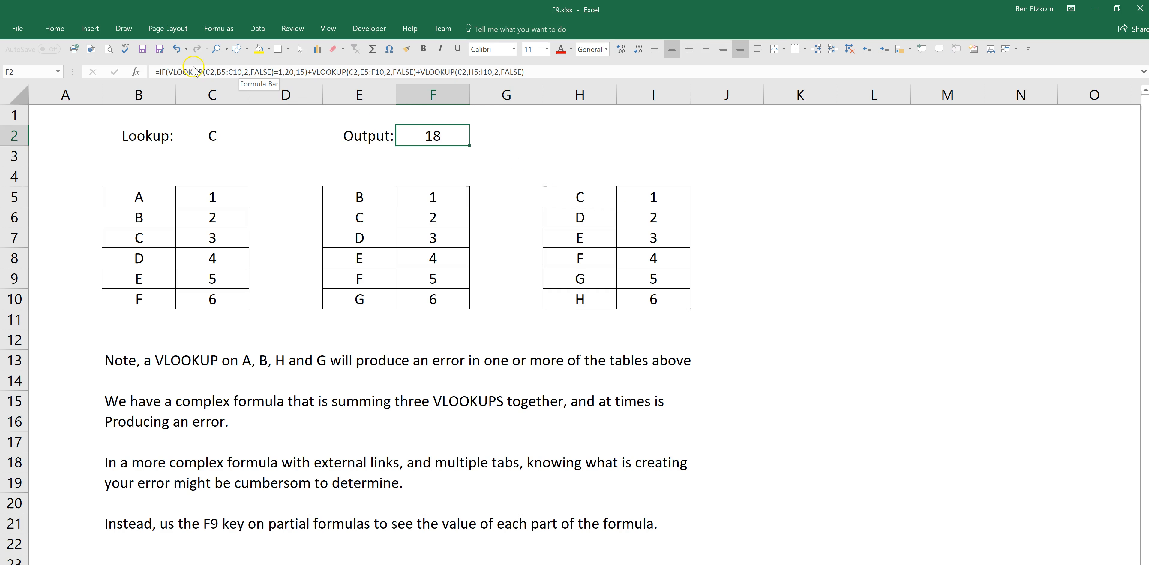
{"action": "left_click_drag", "start_coordinate": [169, 71], "coordinate": [275, 73]}
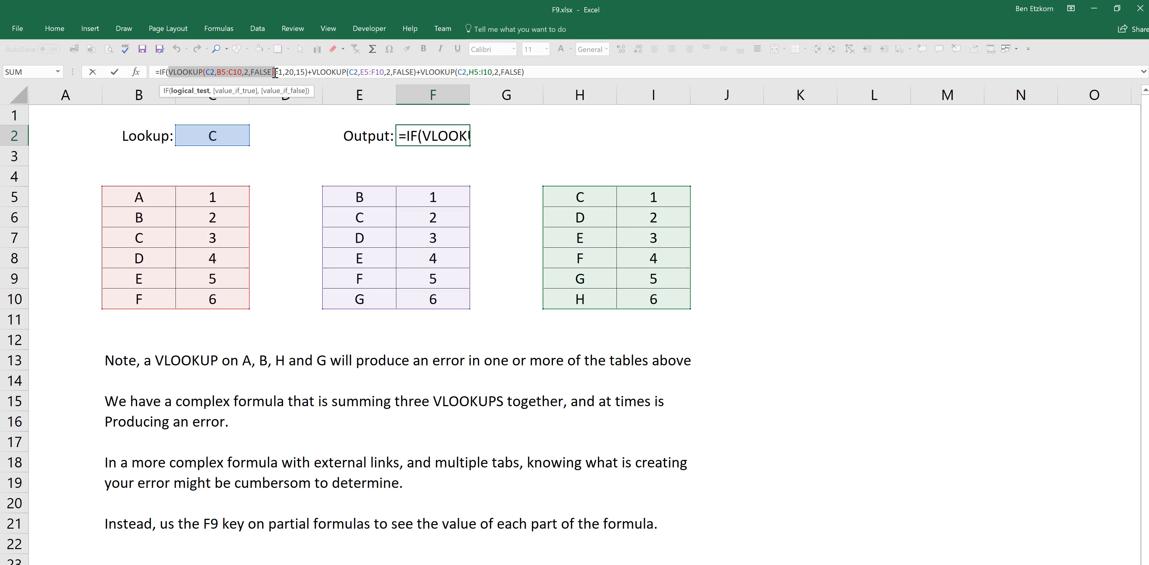
{"action": "key", "text": "F9"}
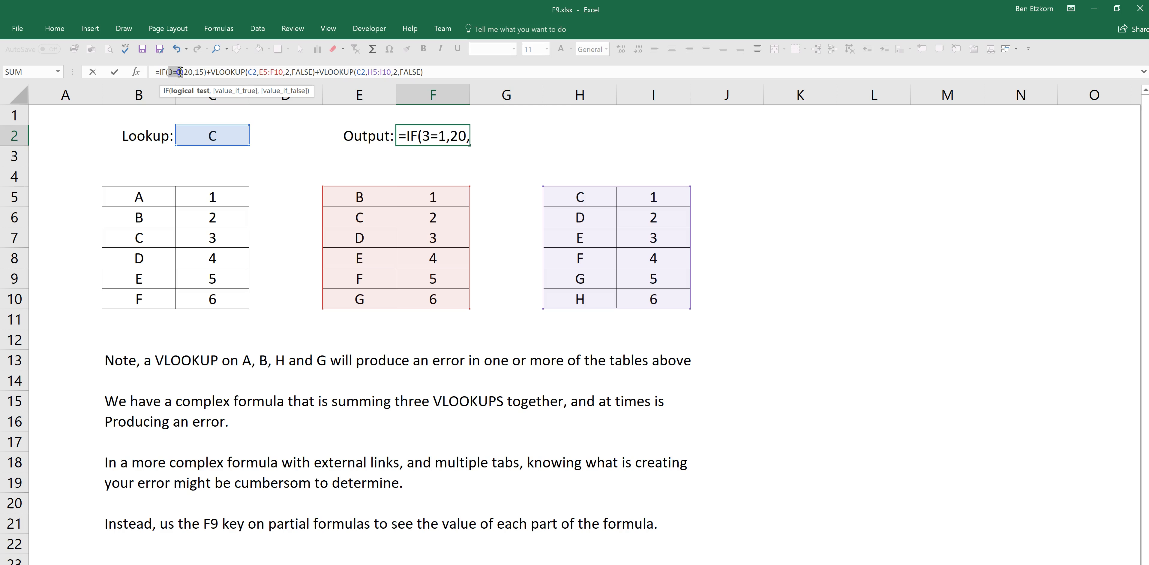
{"action": "key", "text": "F9"}
{"action": "double_click", "coordinate": [171, 72]}
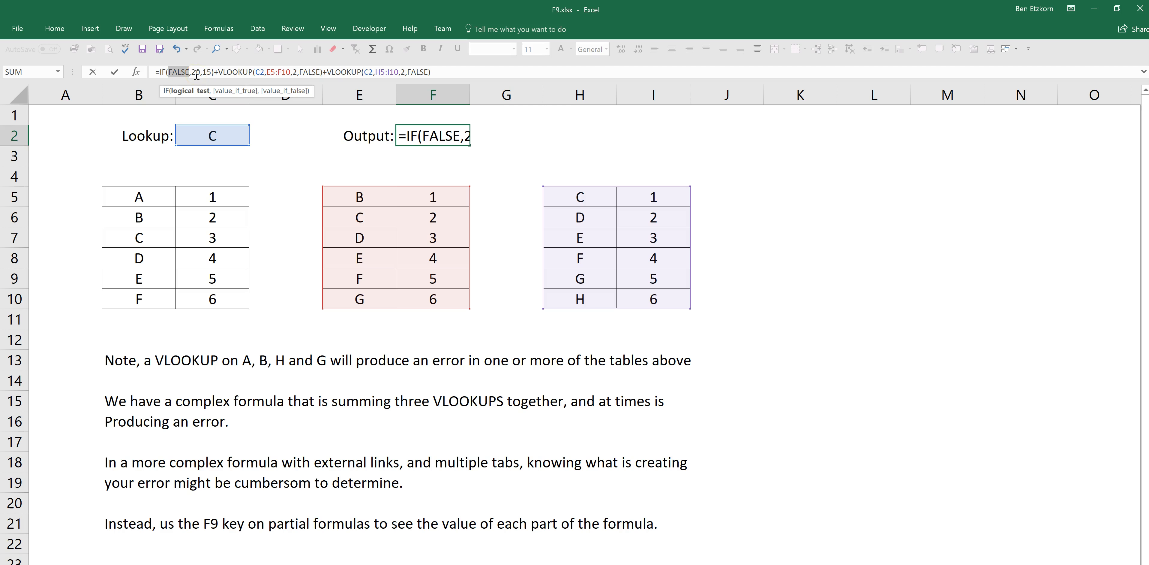
{"action": "left_click", "coordinate": [206, 72]}
{"action": "key", "text": "Escape"}
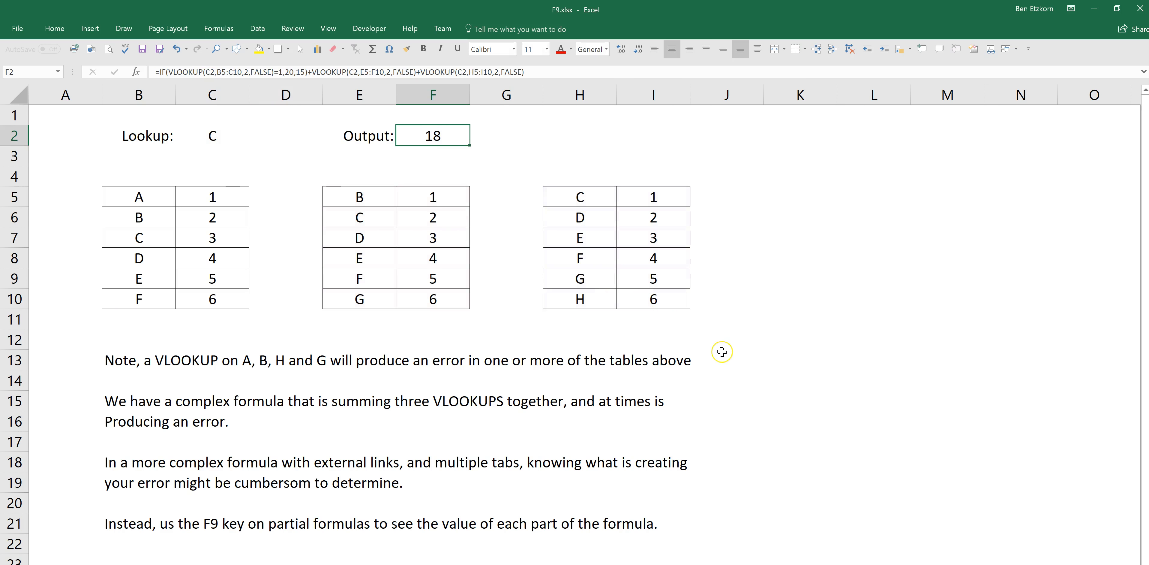